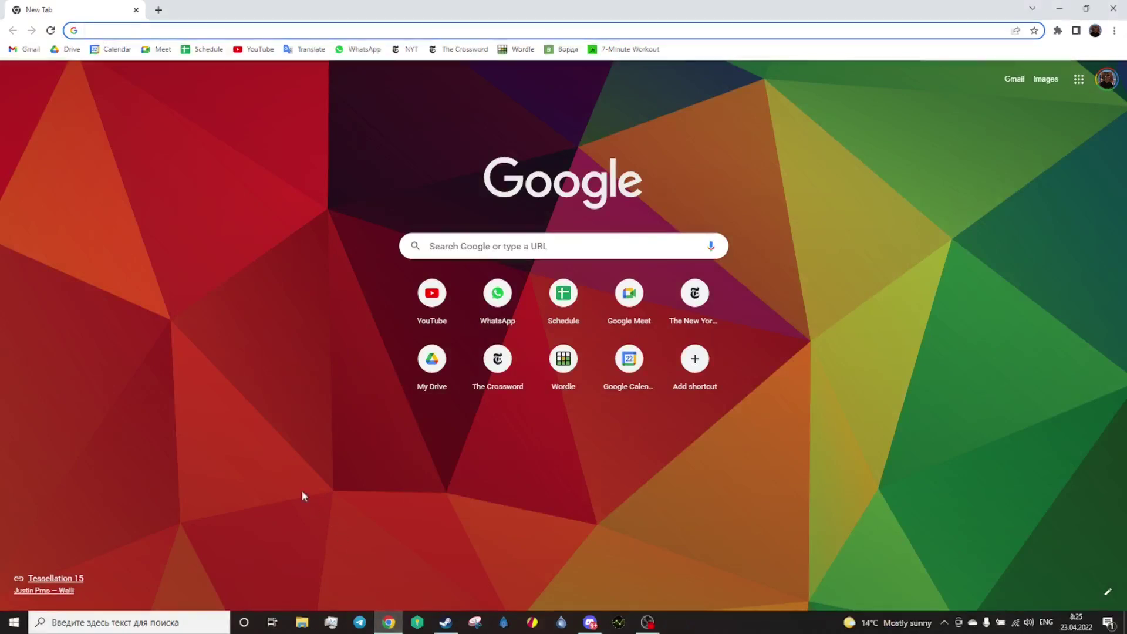
# - Load coh2stats.com and select the player name search box
pyautogui.write('coh2stats.c')
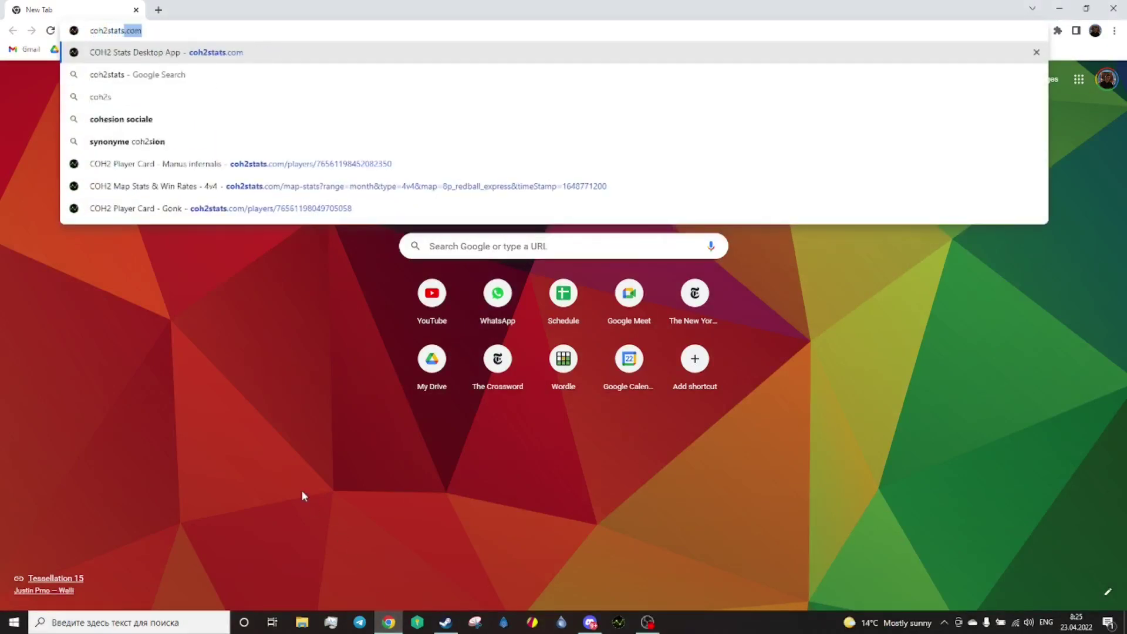
pyautogui.write('om')
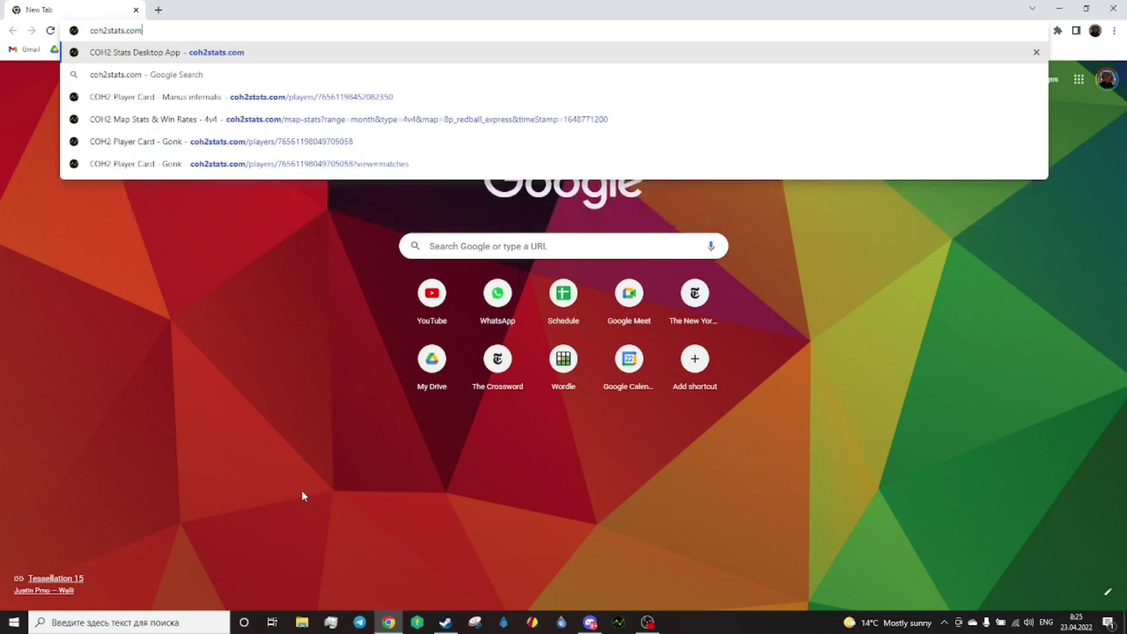
pyautogui.press('Return')
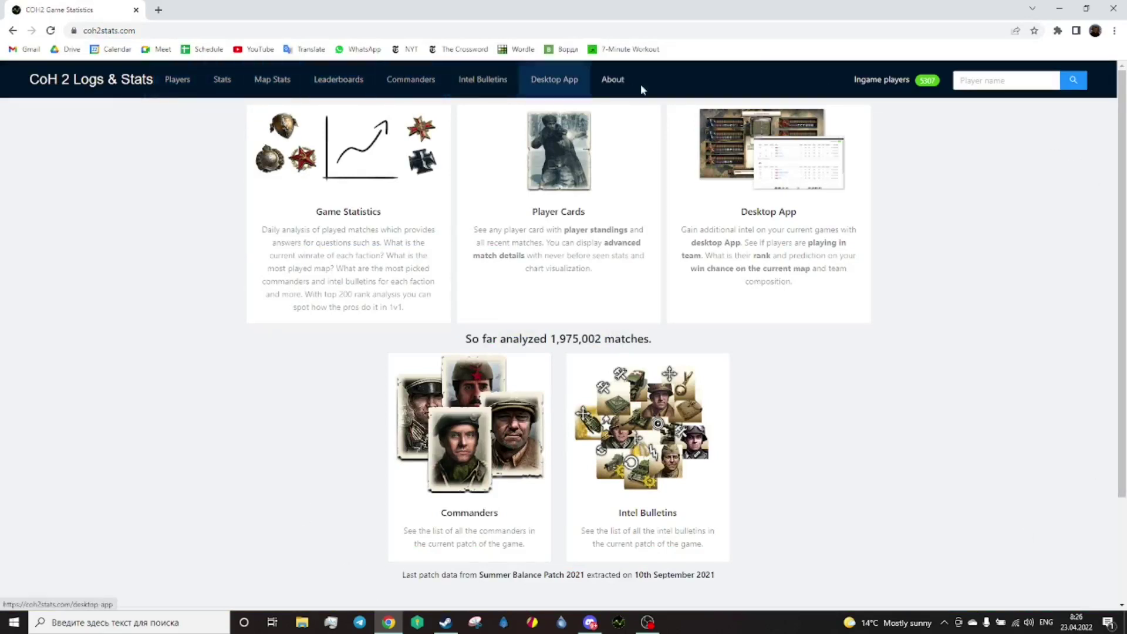
pyautogui.click(1017, 82)
# - Search for the player's name and open the top result's card with 18,785,964 XP
pyautogui.write('Gonk')
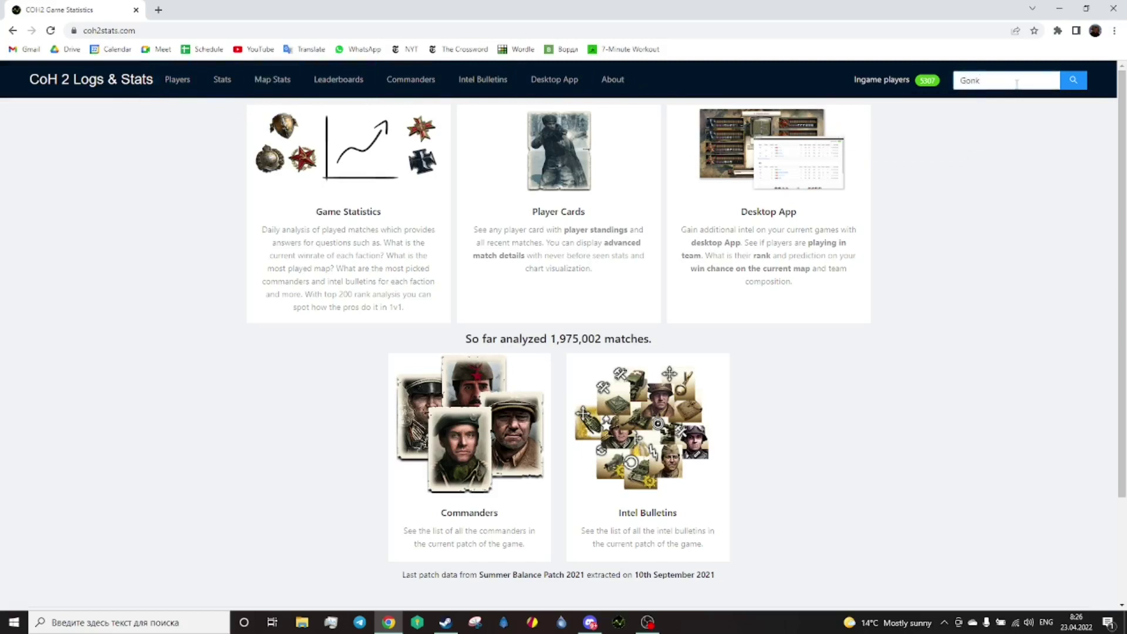
pyautogui.press('Return')
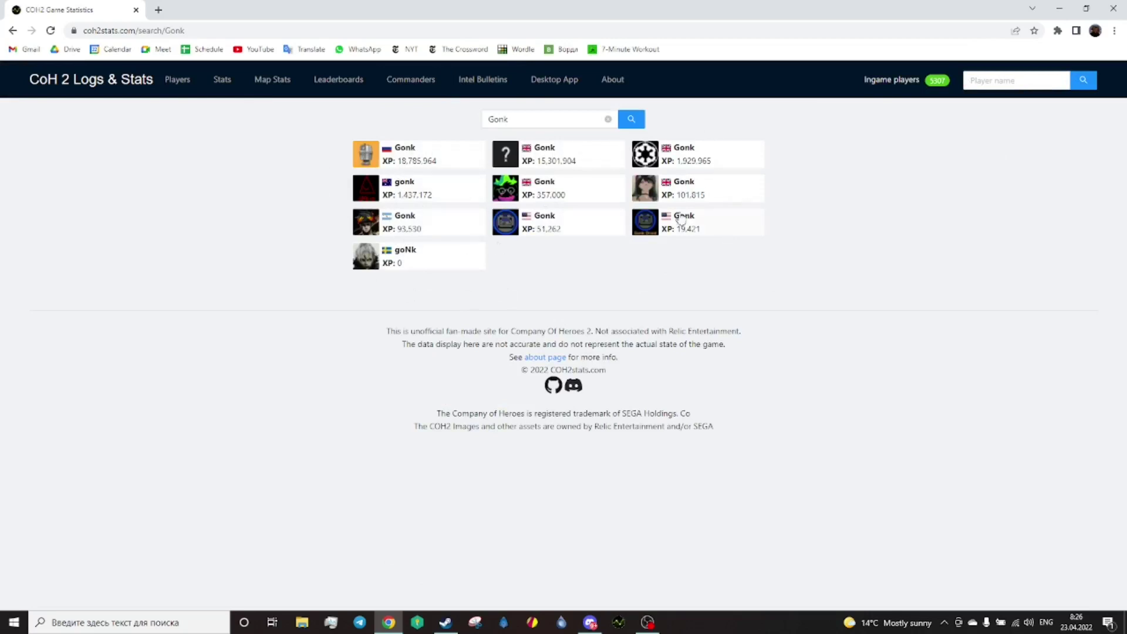
pyautogui.click(396, 148)
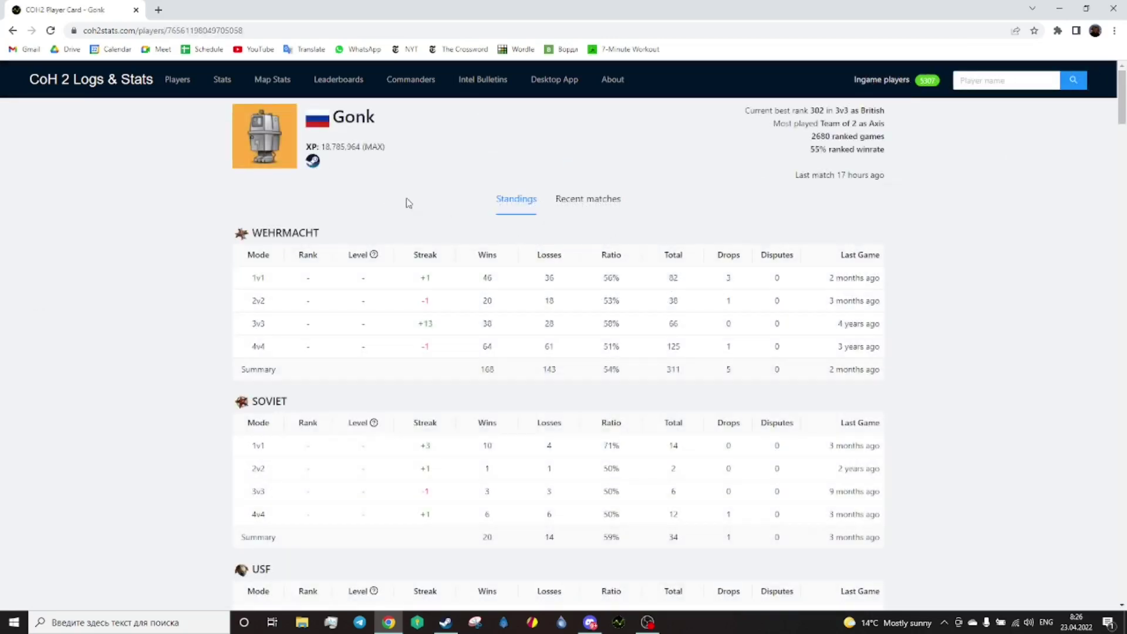
pyautogui.scroll(-1, 407, 201)
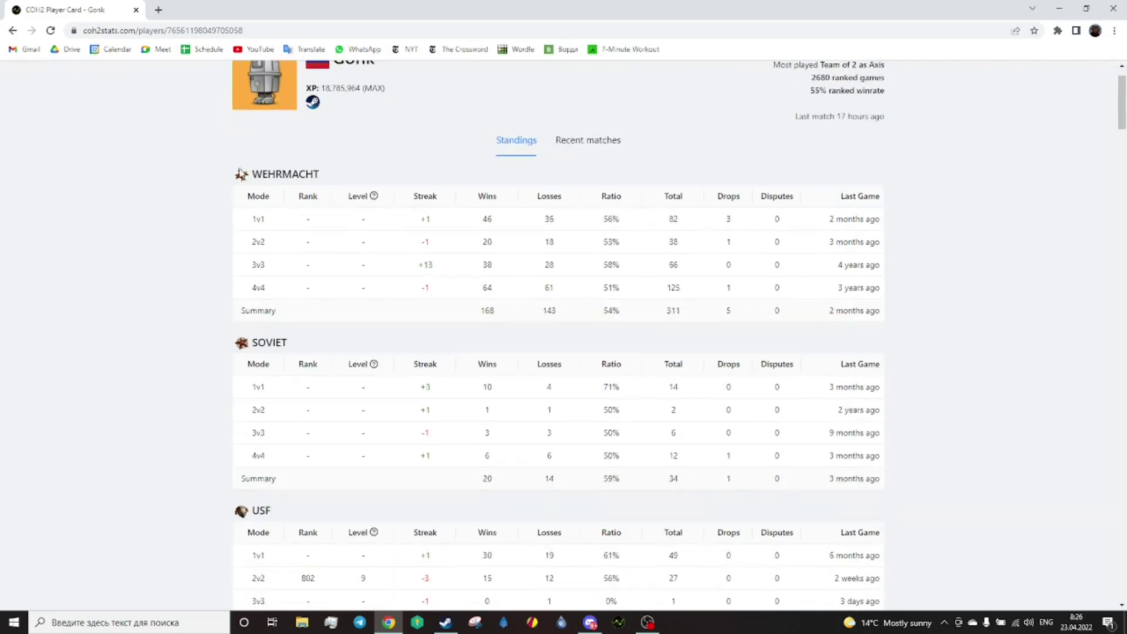
pyautogui.scroll(-3, 466, 227)
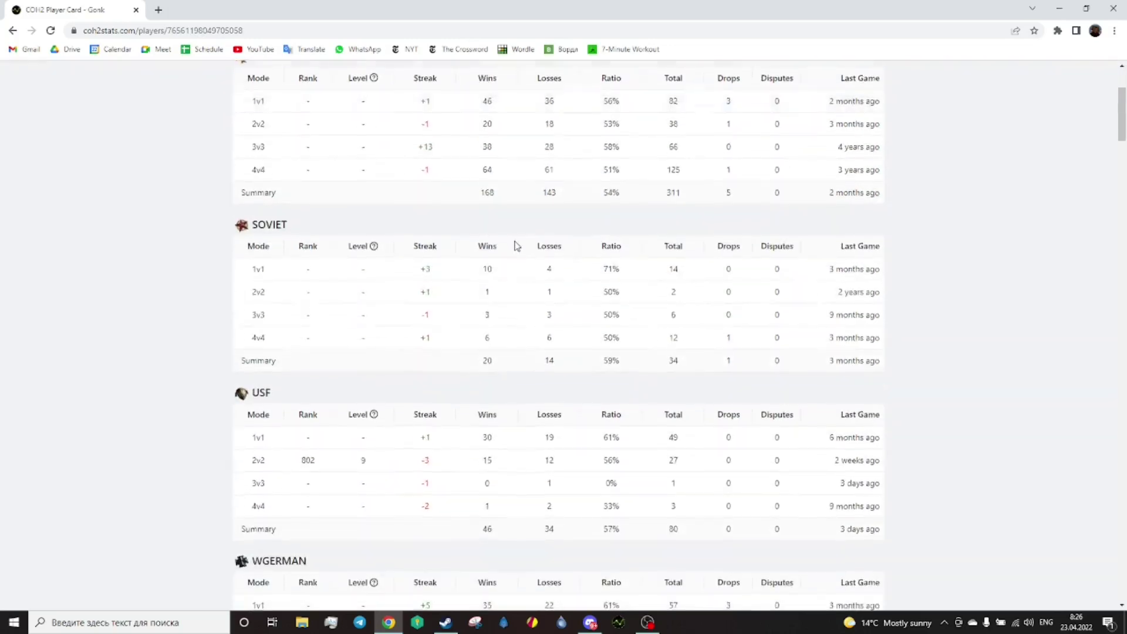
pyautogui.scroll(-3, 516, 245)
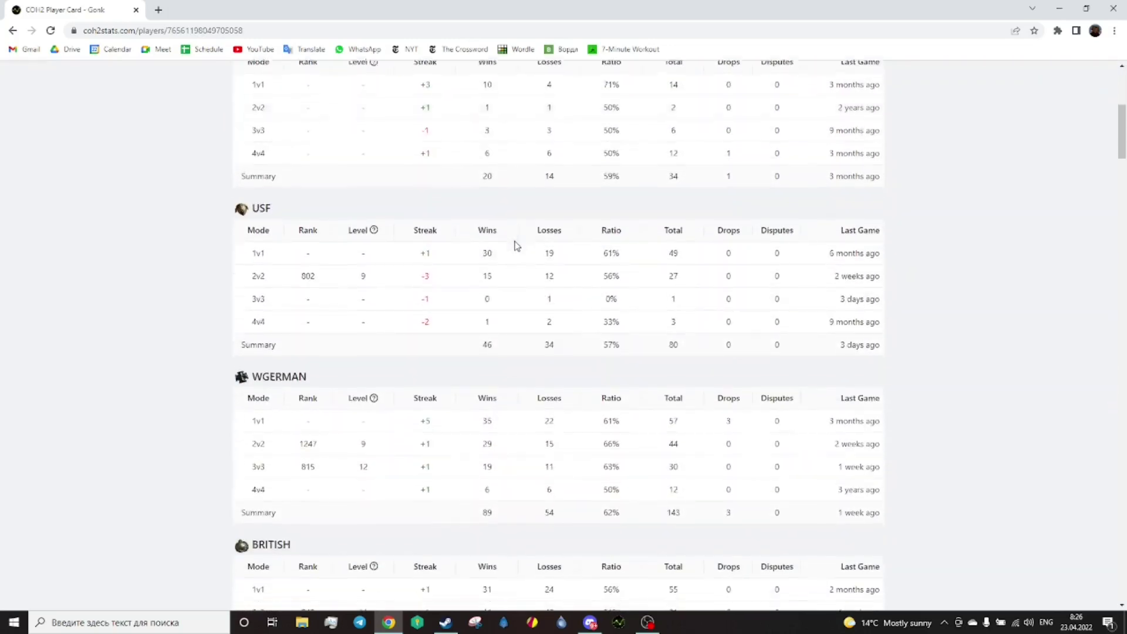
pyautogui.scroll(-4, 517, 245)
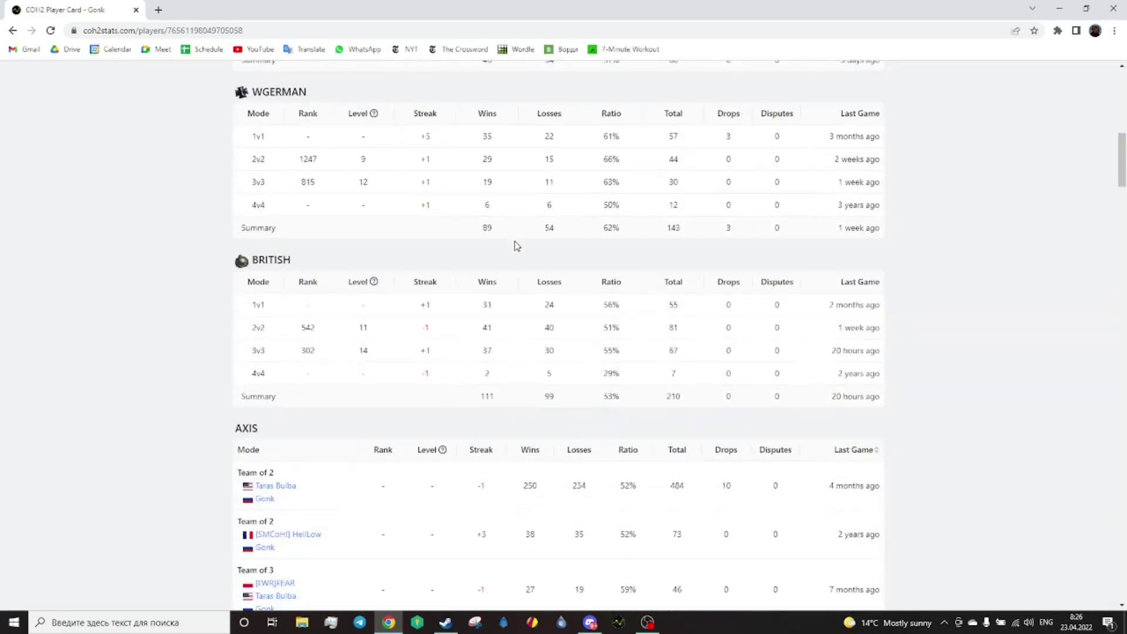
pyautogui.scroll(-2, 517, 246)
pyautogui.scroll(-4, 517, 245)
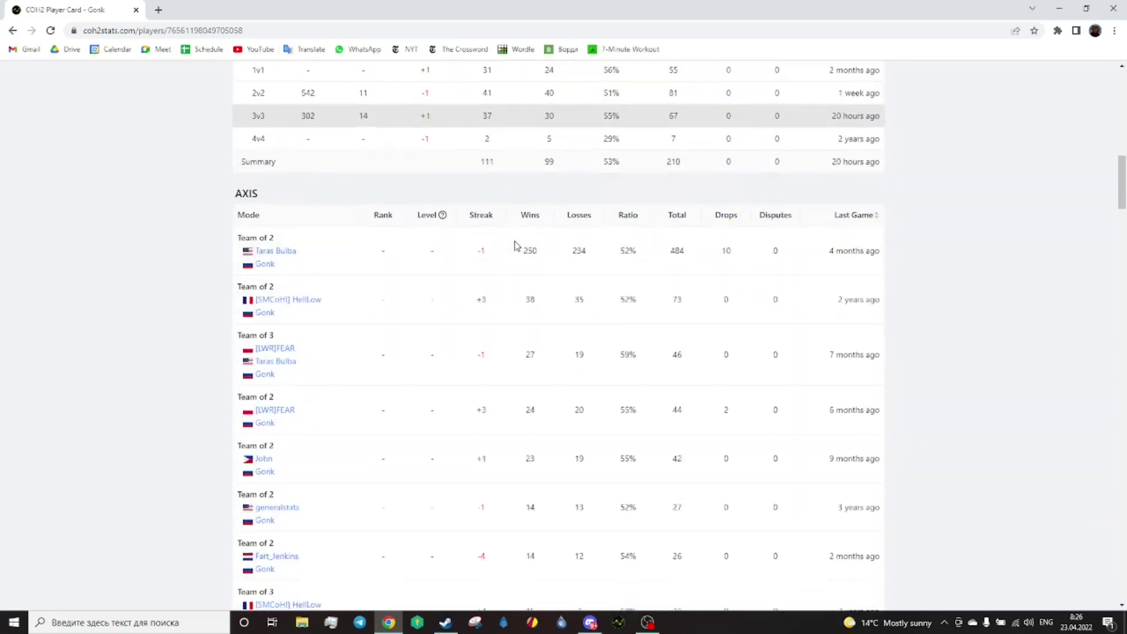
pyautogui.scroll(-10, 353, 179)
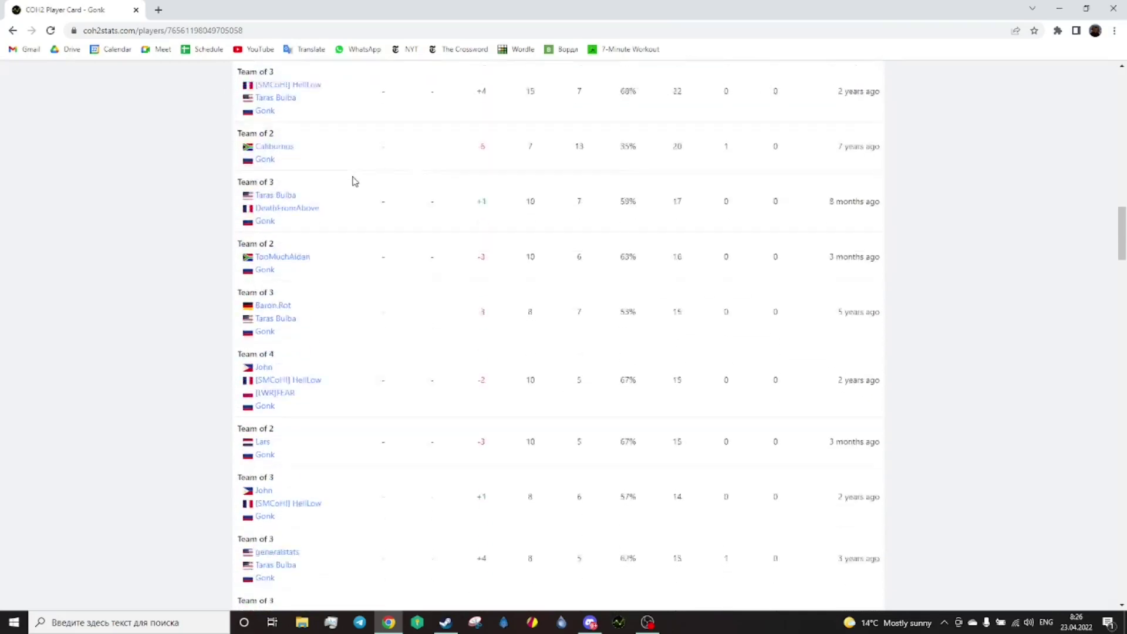
pyautogui.scroll(-3, 356, 177)
pyautogui.press('Home')
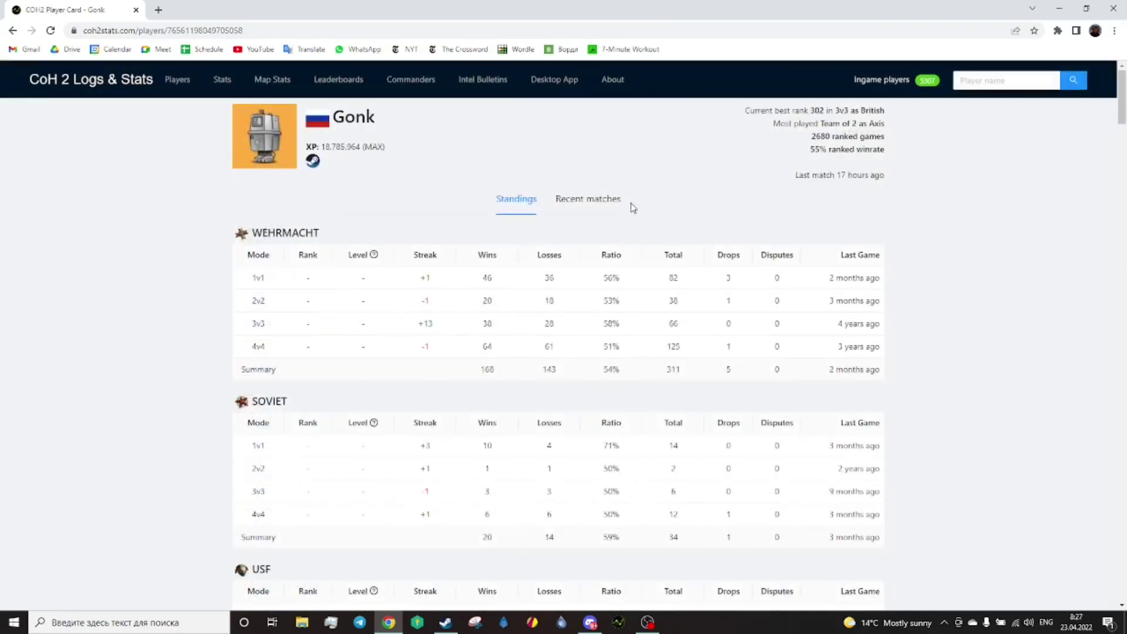
pyautogui.click(622, 206)
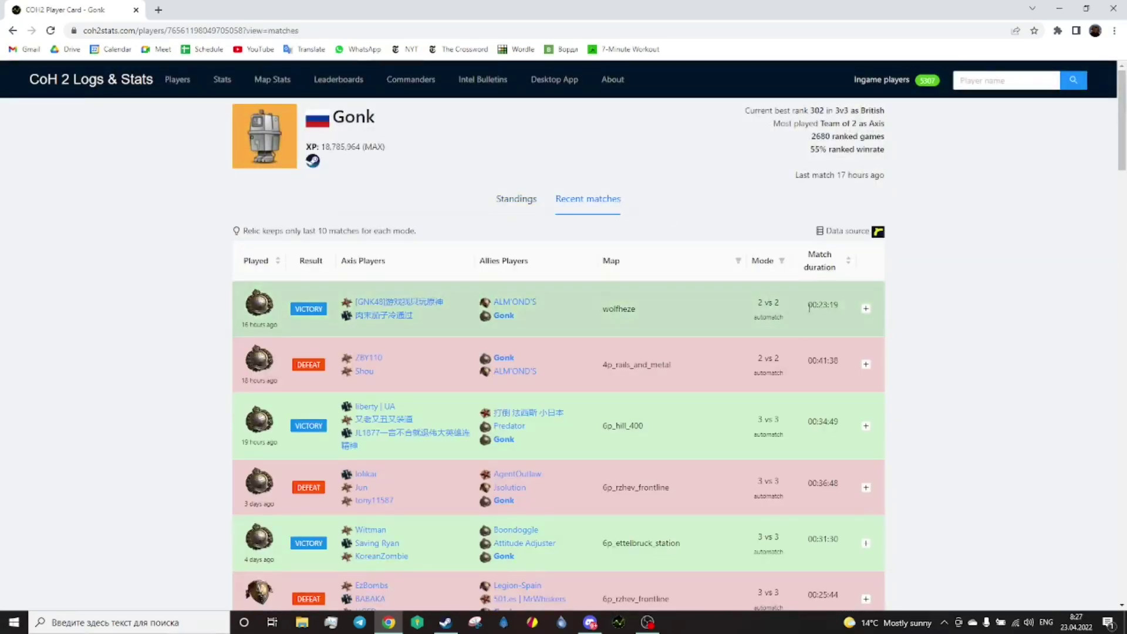
# - Expand the latest wolfheze 2 vs 2 victory and open its full match details
pyautogui.click(866, 310)
pyautogui.scroll(-1, 863, 317)
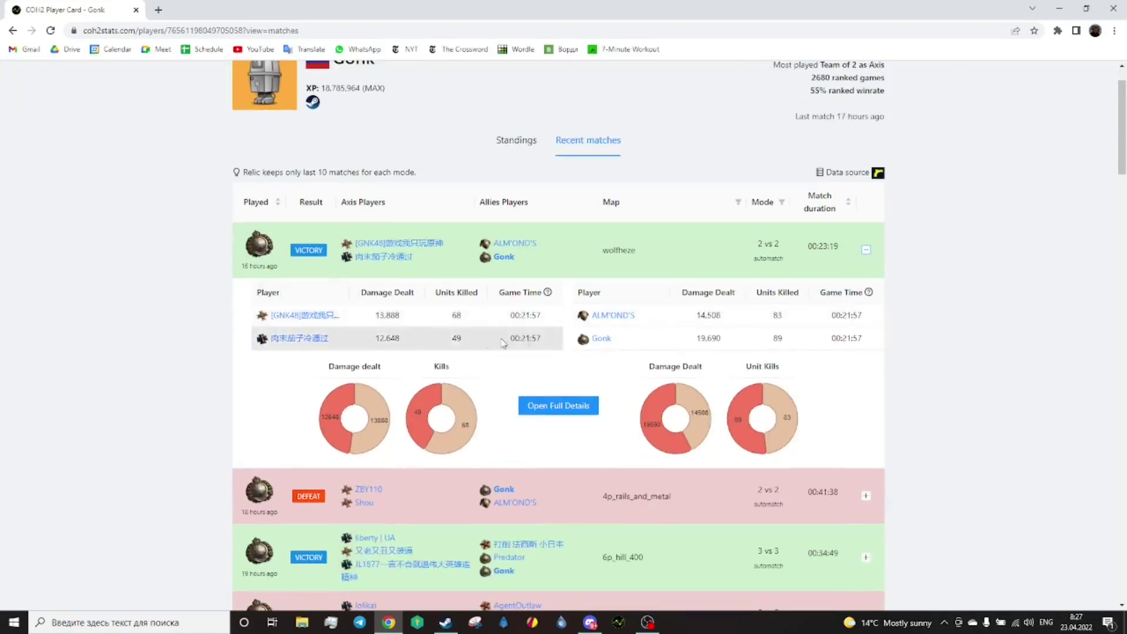
pyautogui.click(584, 406)
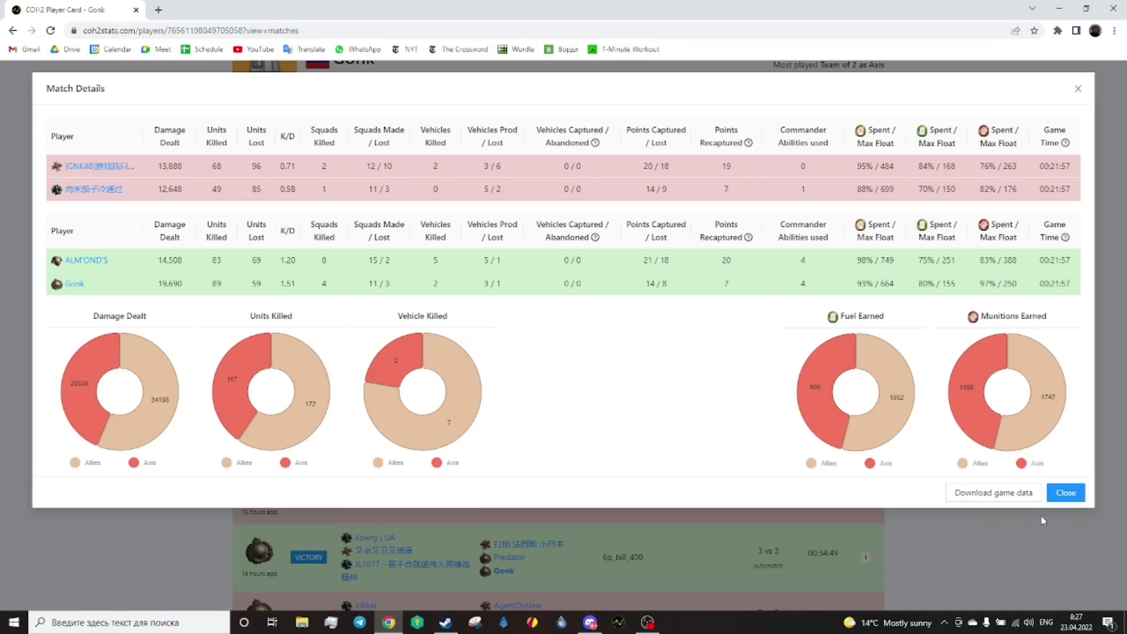
# - Close the Match Details modal and return to the coh2stats.com home page
pyautogui.click(1066, 493)
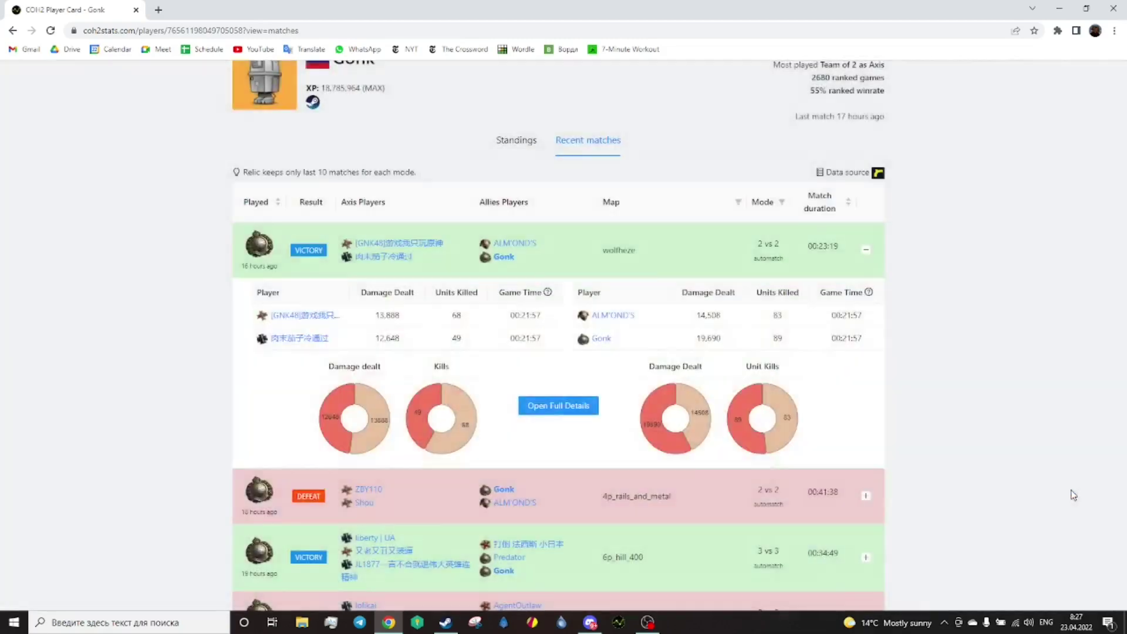
pyautogui.scroll(1, 475, 267)
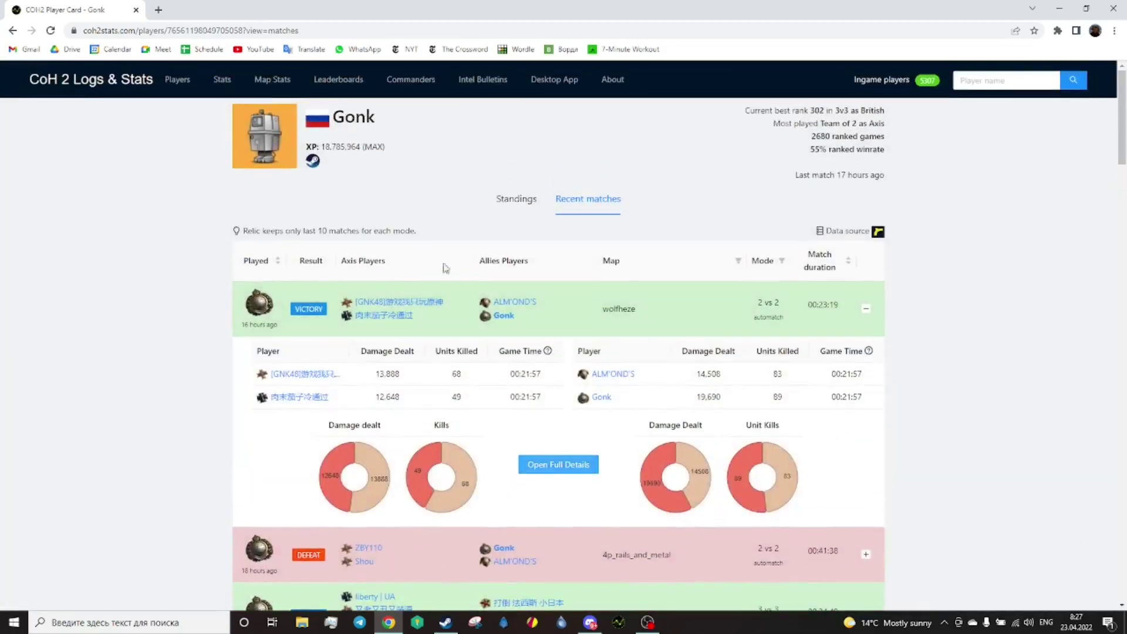
pyautogui.click(100, 83)
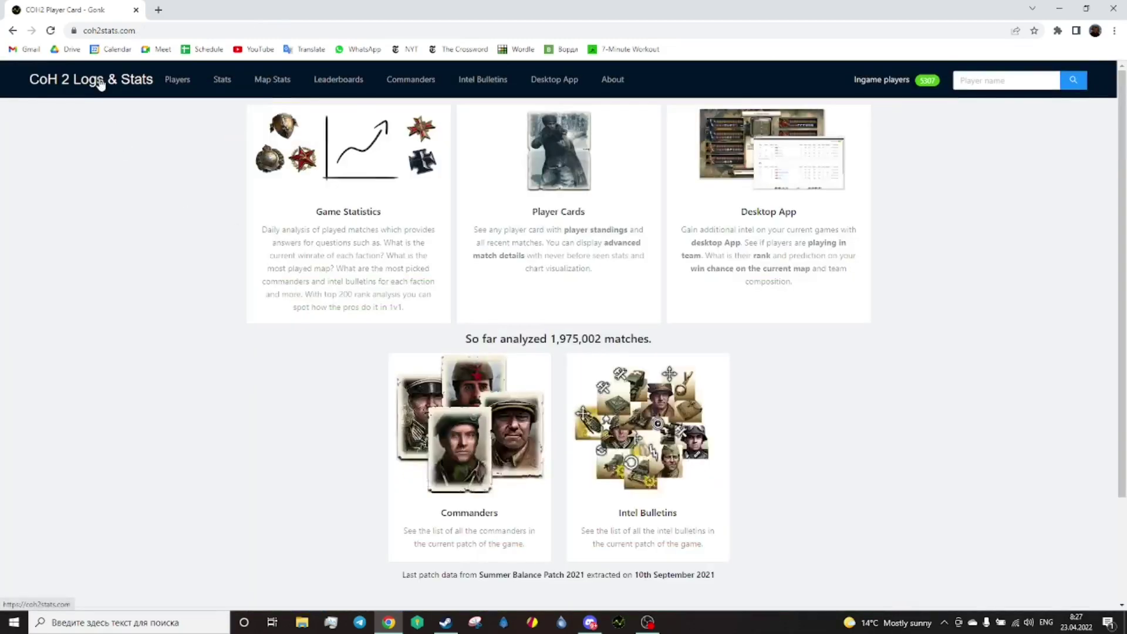
# - Download the desktop app v1.3.5 installer from the Desktop App page and launch it
pyautogui.click(763, 200)
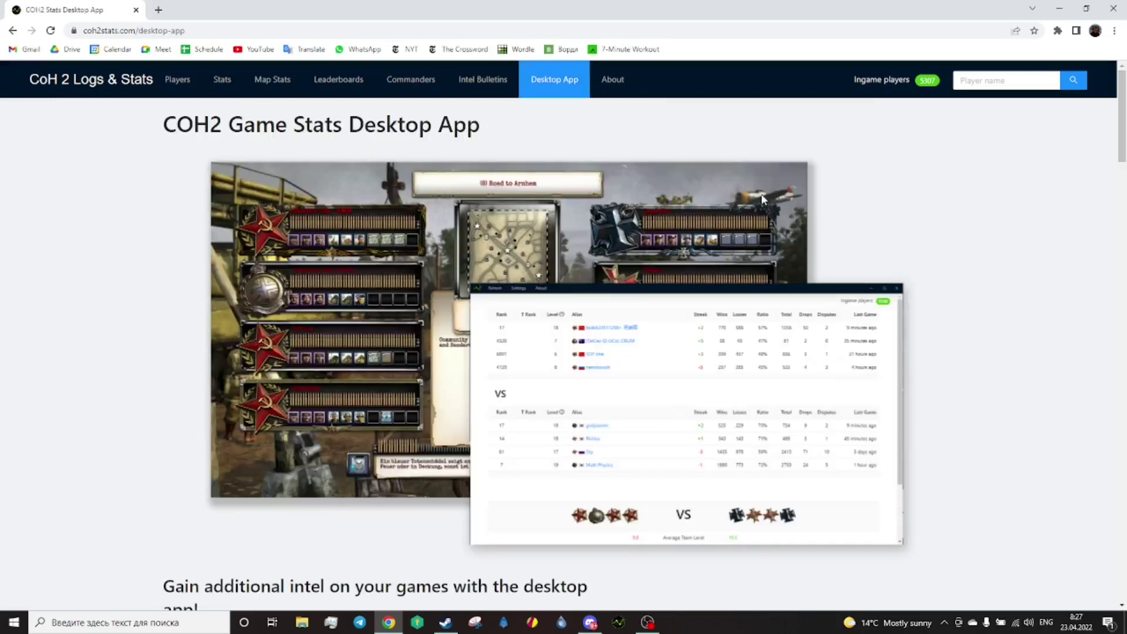
pyautogui.scroll(-4, 762, 200)
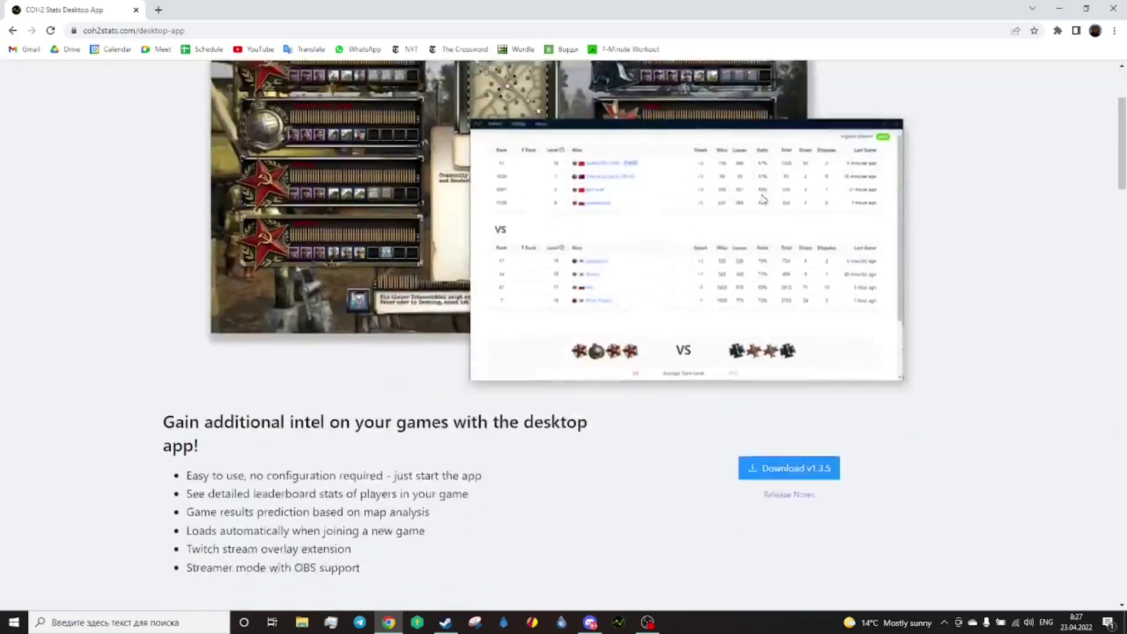
pyautogui.click(793, 405)
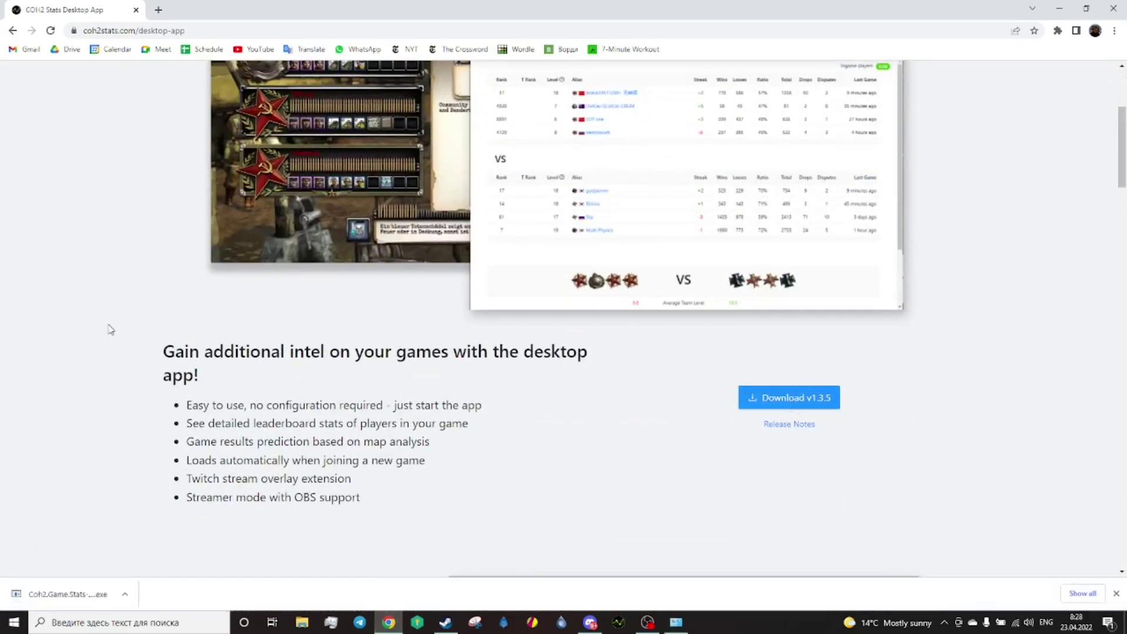
pyautogui.click(85, 595)
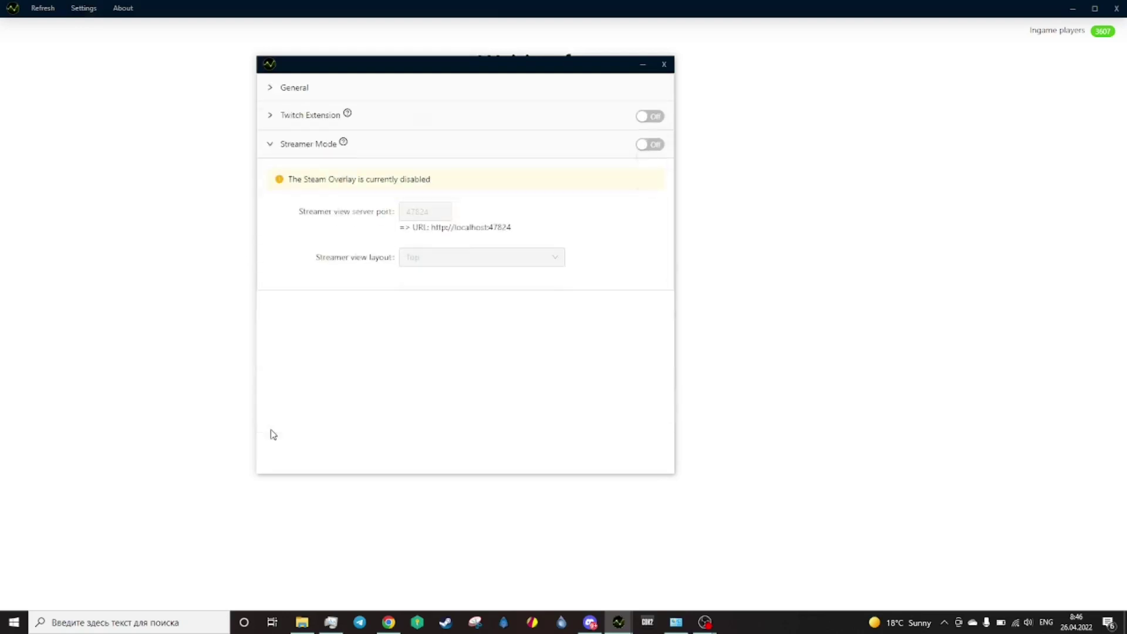
pyautogui.click(650, 146)
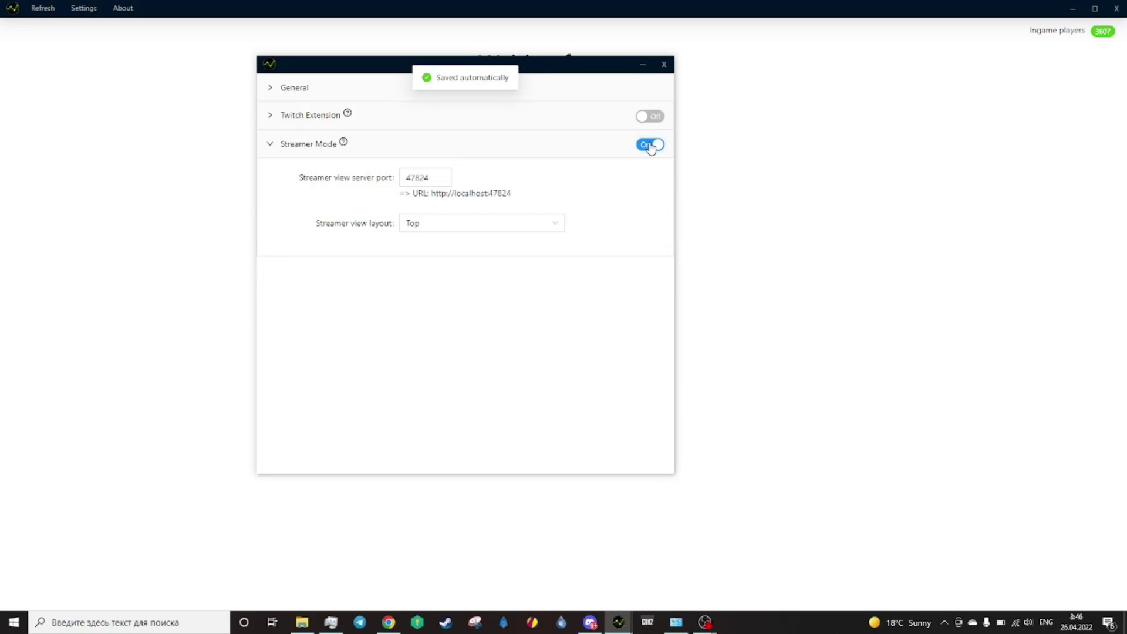
pyautogui.click(555, 227)
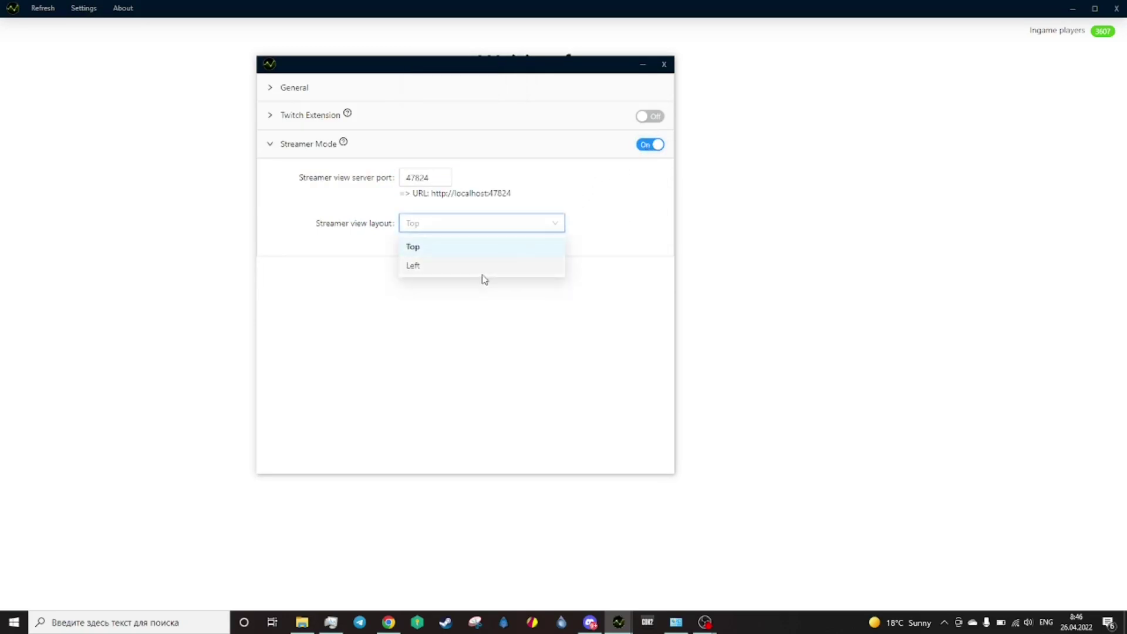
pyautogui.click(473, 251)
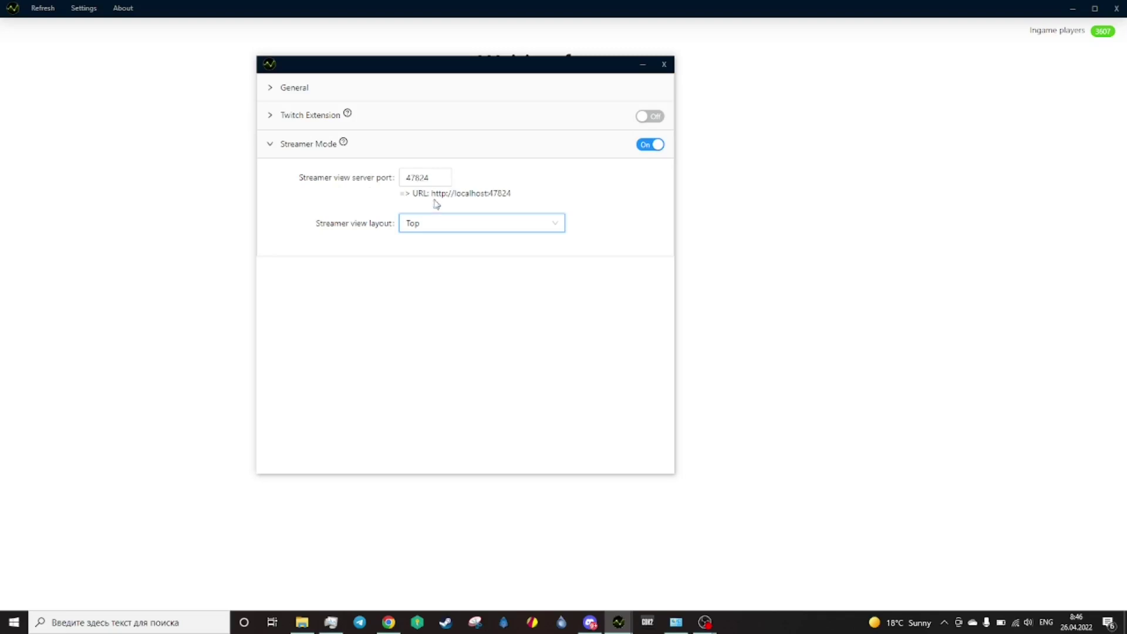
pyautogui.moveTo(432, 193); pyautogui.dragTo(511, 192)
pyautogui.hotkey('ctrl', 'c')
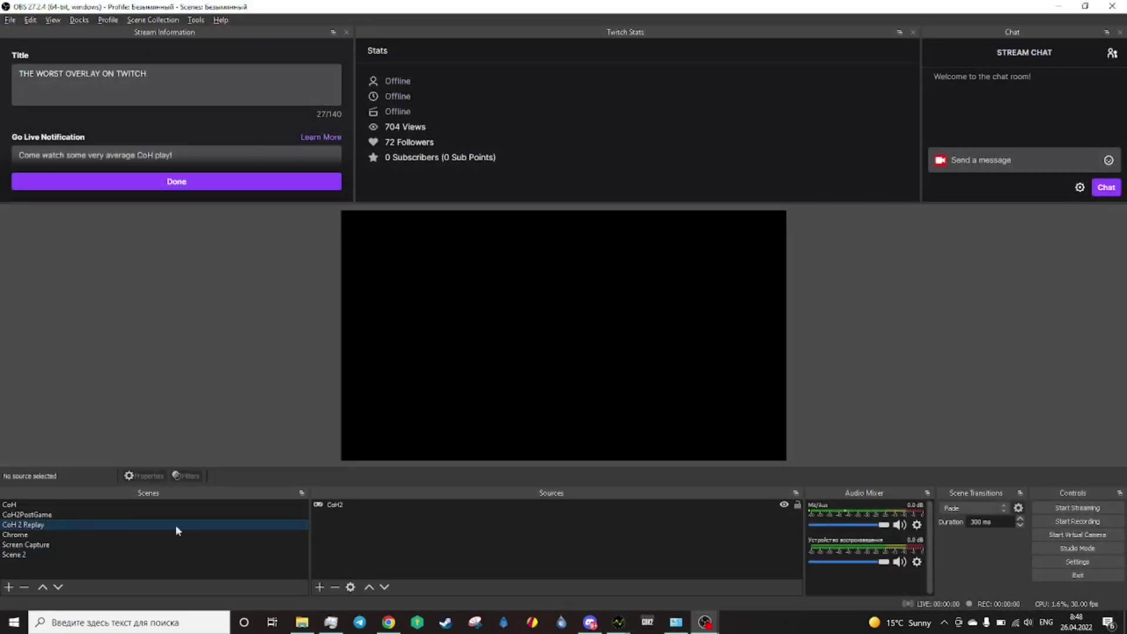
# - Add a new browser source named CoH2StatsOverlay1 to the scene
pyautogui.click(319, 587)
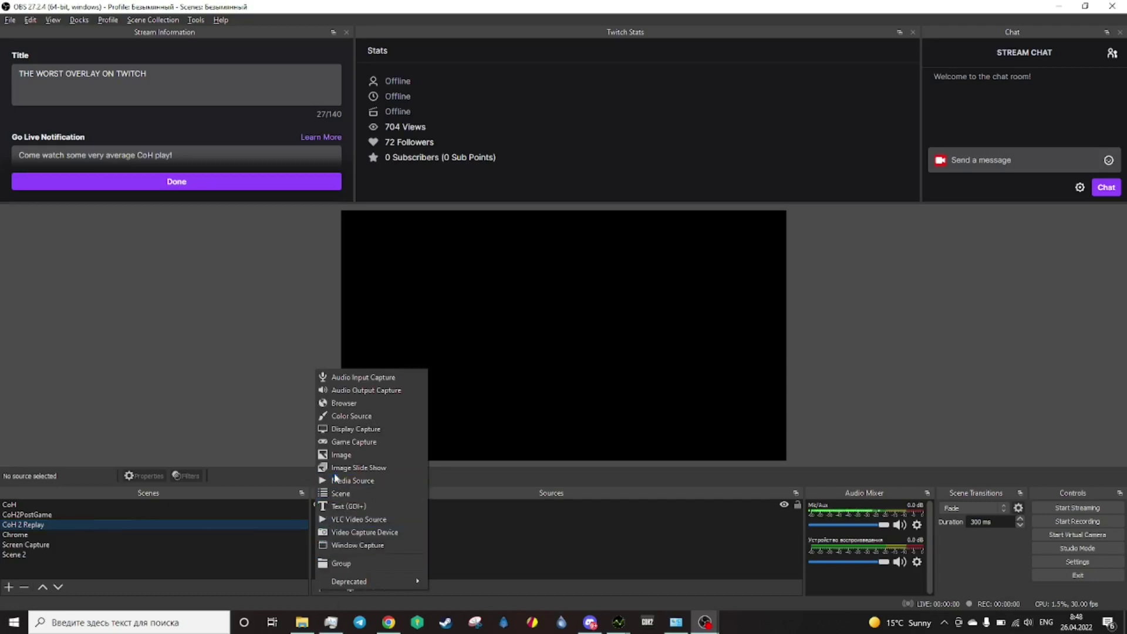
pyautogui.click(351, 407)
pyautogui.write('CoH2StatsOverlay1')
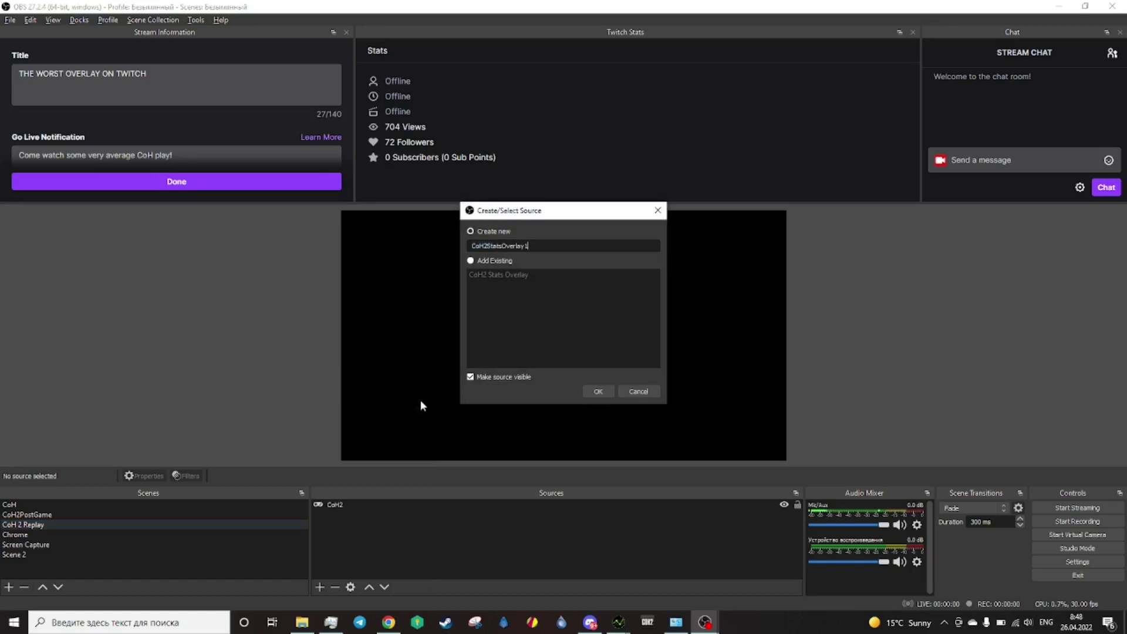
pyautogui.press('Return')
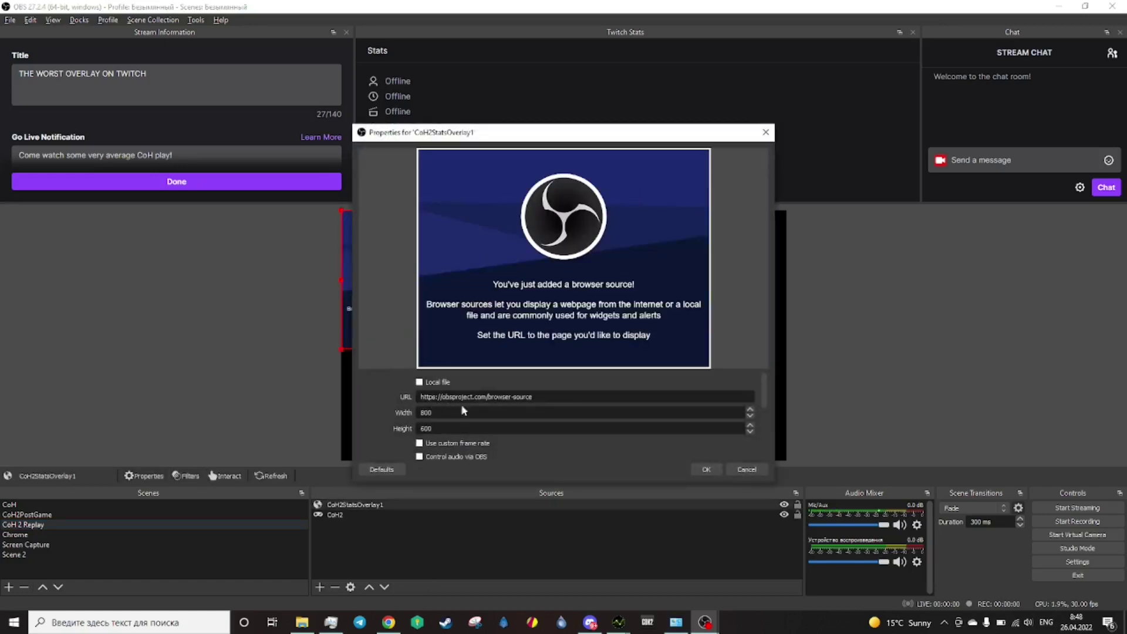
pyautogui.moveTo(549, 395); pyautogui.dragTo(403, 394)
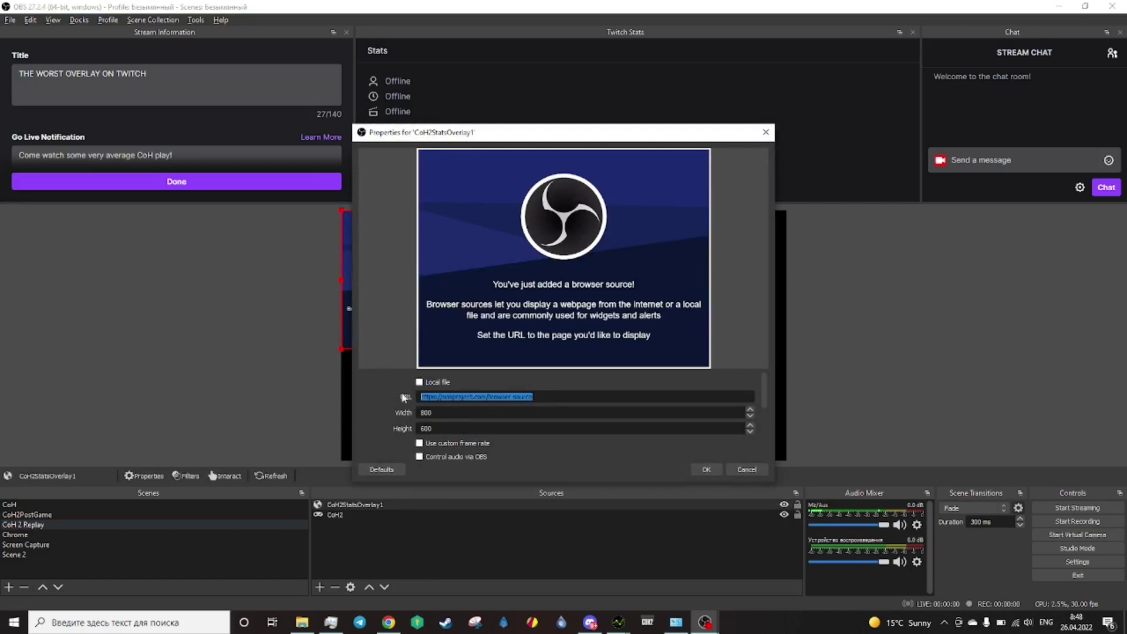
pyautogui.hotkey('ctrl', 'v')
pyautogui.press('Tab')
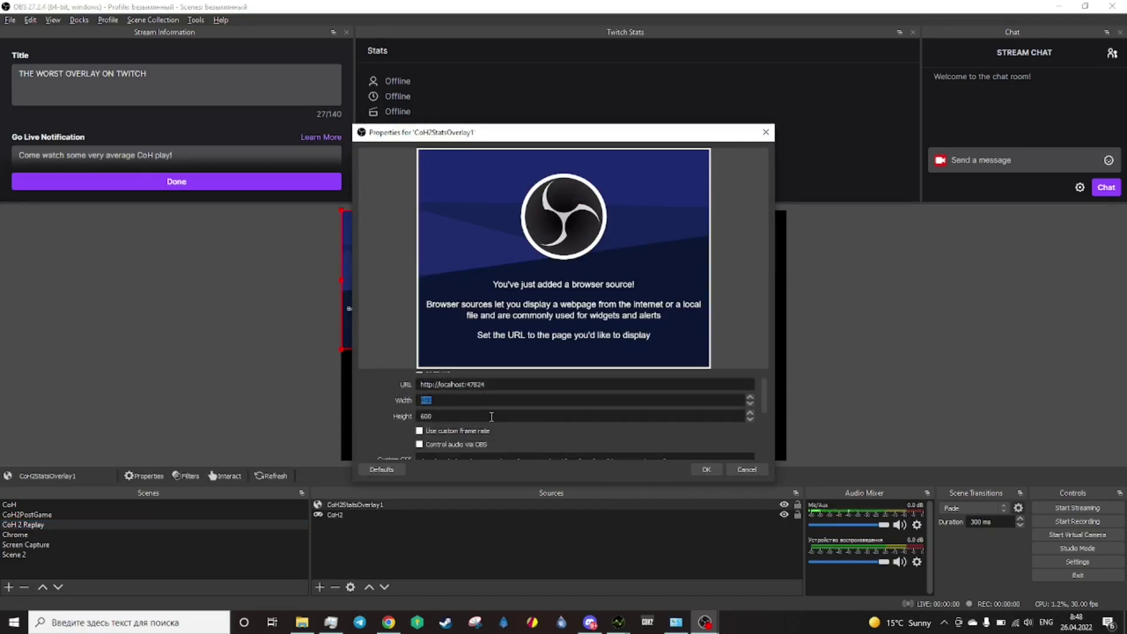
pyautogui.write('108')
pyautogui.hotkey('shift', 'Tab')
pyautogui.moveTo(446, 415); pyautogui.dragTo(426, 417)
pyautogui.click(465, 419)
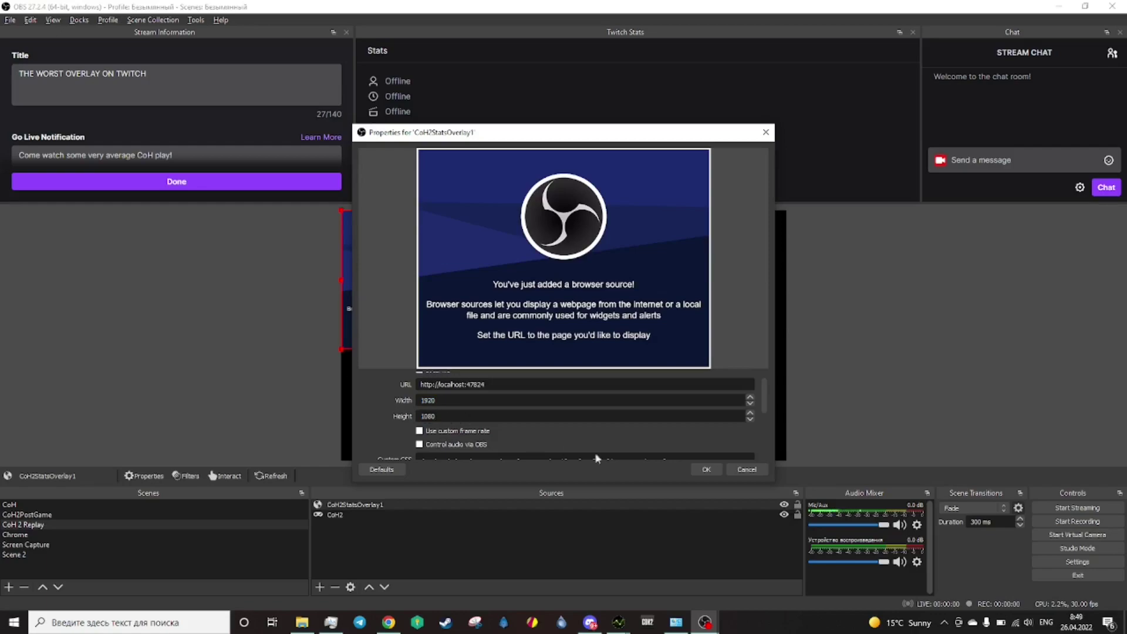
pyautogui.click(707, 470)
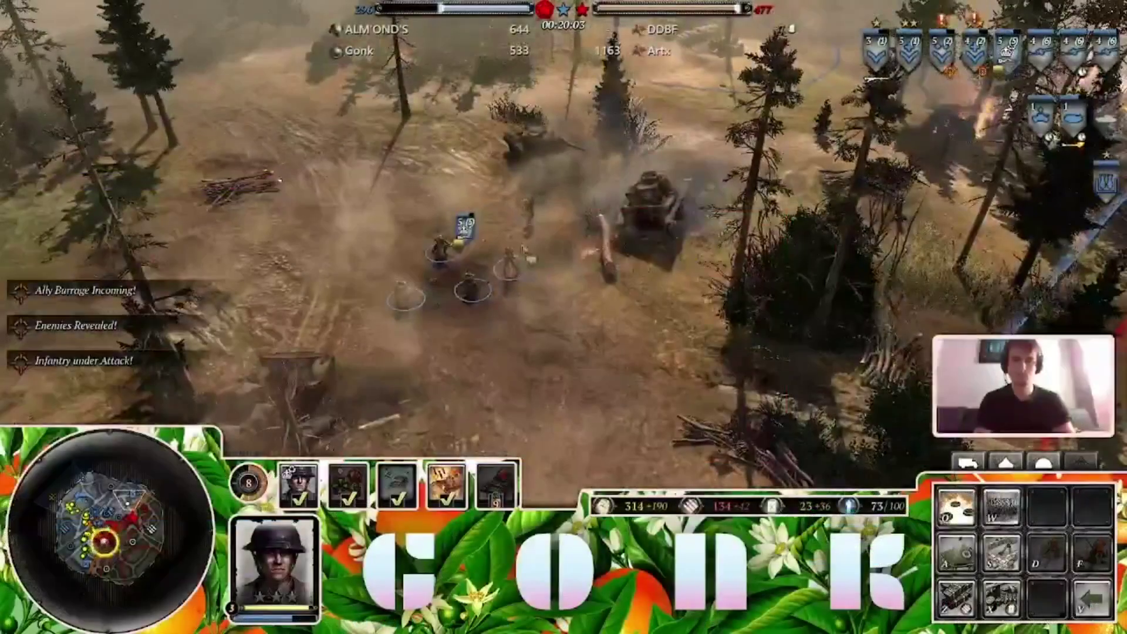
pyautogui.press('Escape')
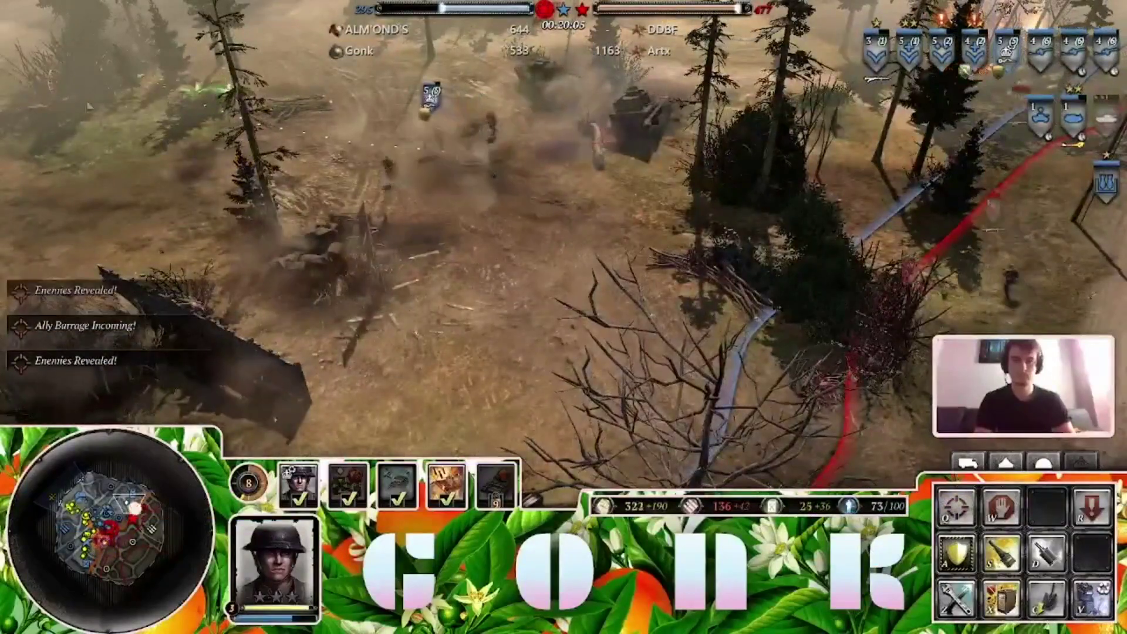
# - Pan to the fortified position, order units toward the forest, and select the vehicle
pyautogui.press('Up')
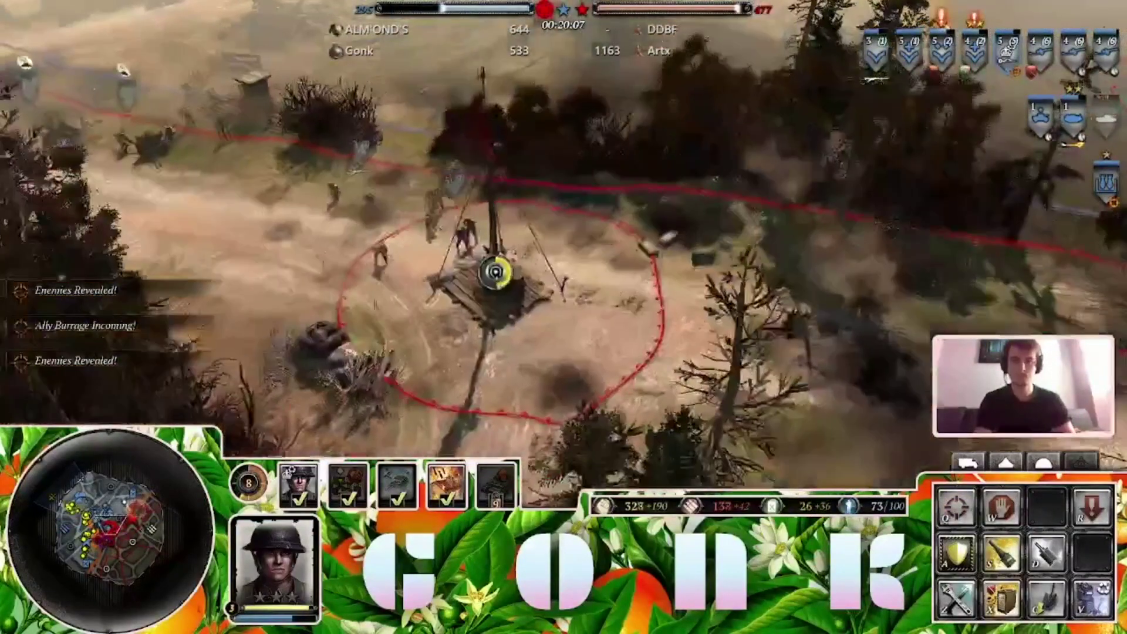
pyautogui.rightClick(536, 352)
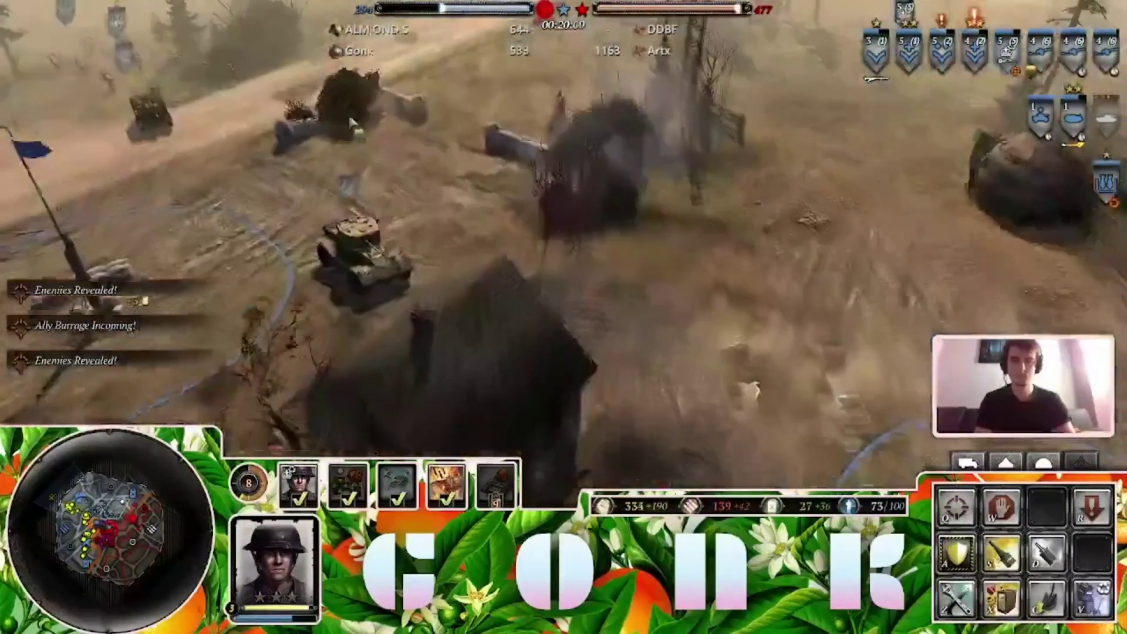
pyautogui.press('Tab')
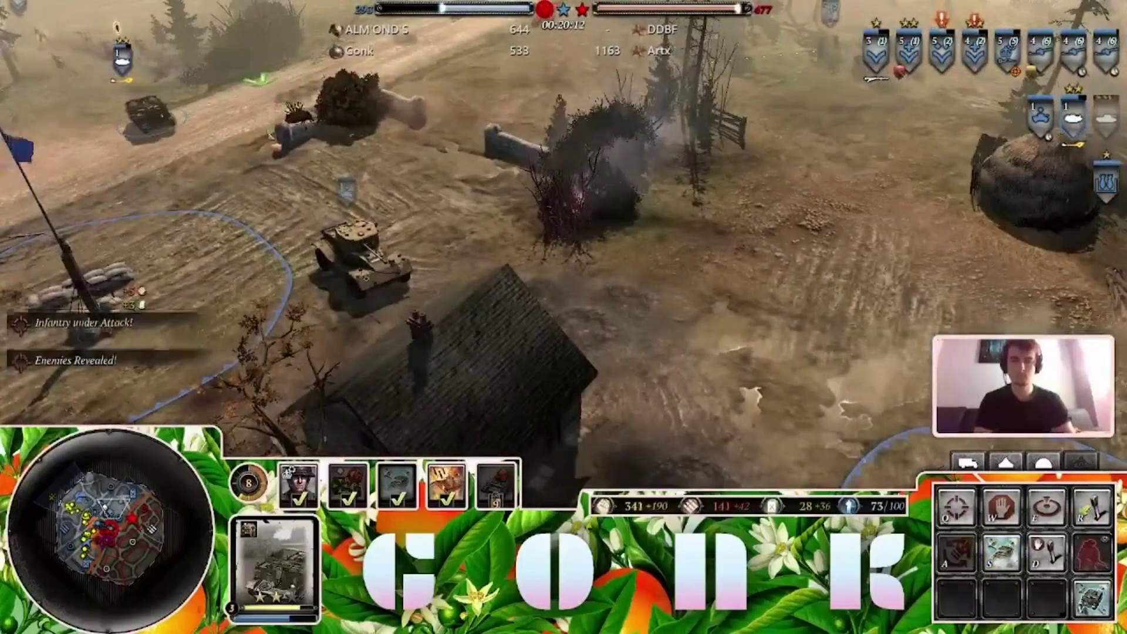